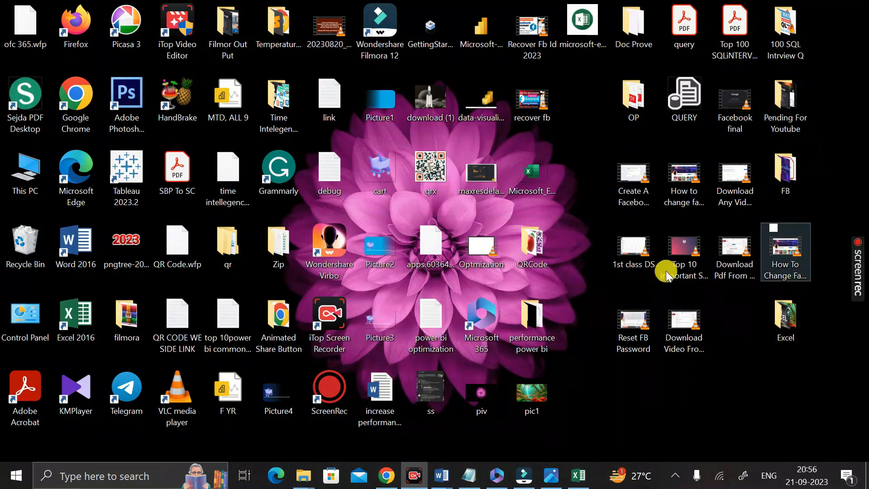
Look over the pictures stored in the desktop's Excel folder, including the laptop image, and close the folder.
click(756, 352)
click(759, 306)
drag(760, 310, 800, 369)
double_click(792, 330)
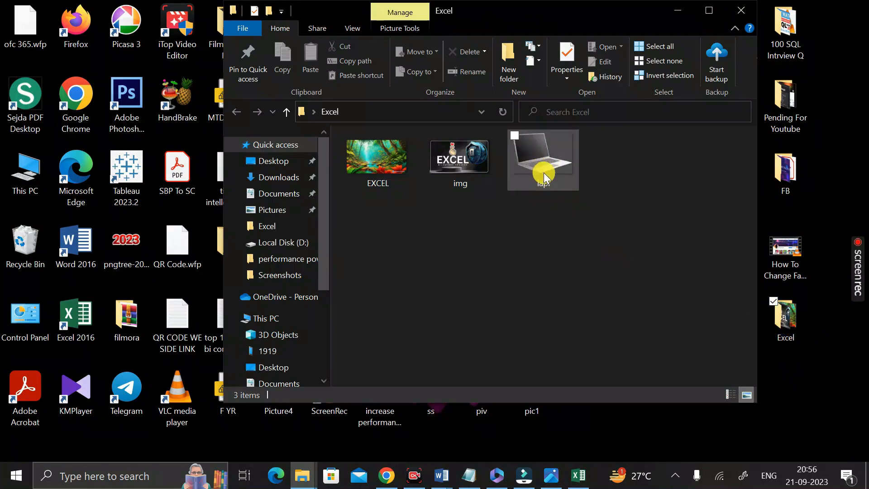
click(545, 176)
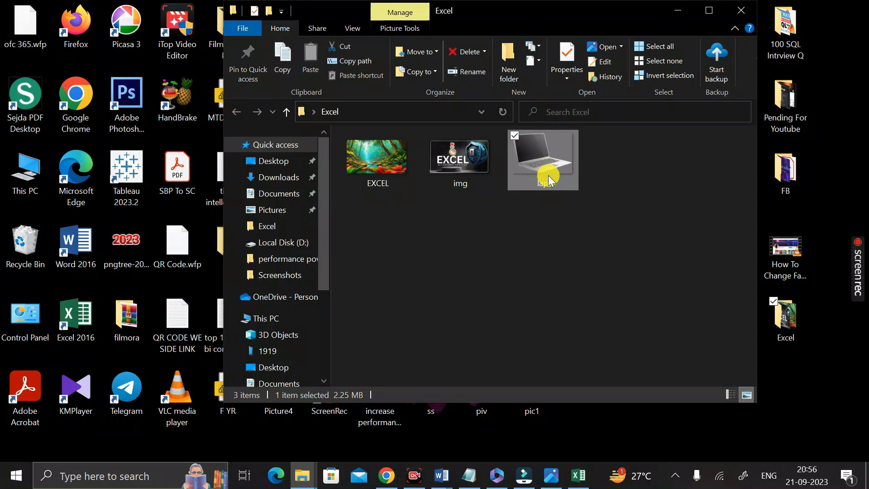
click(376, 161)
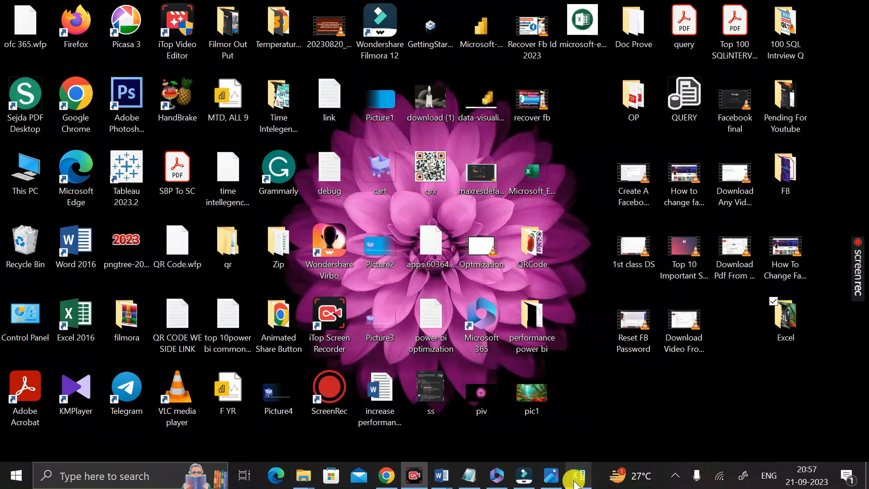
click(741, 10)
Switch to the blank Excel workbook and insert the picture lapi from the desktop's Excel folder at cell B4.
click(579, 483)
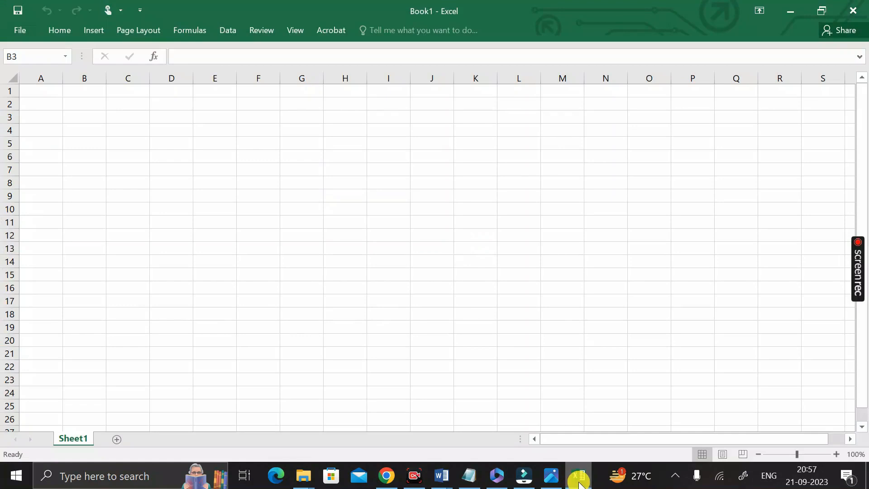
click(85, 129)
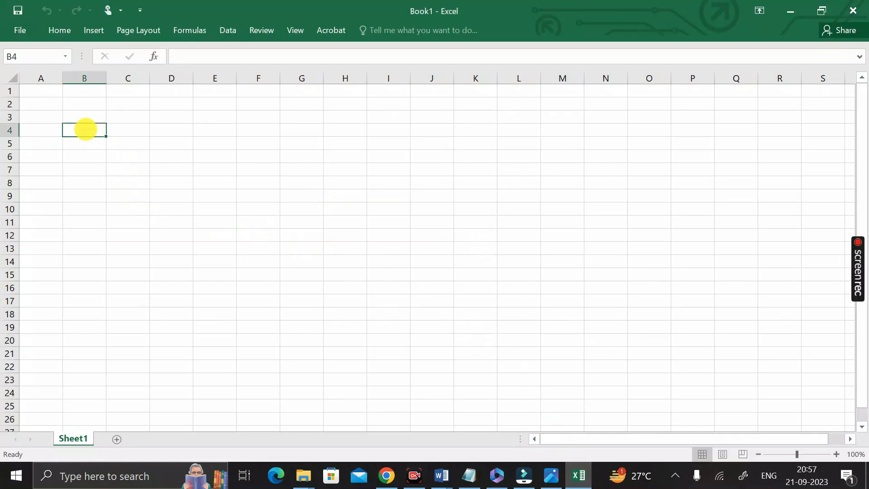
click(87, 32)
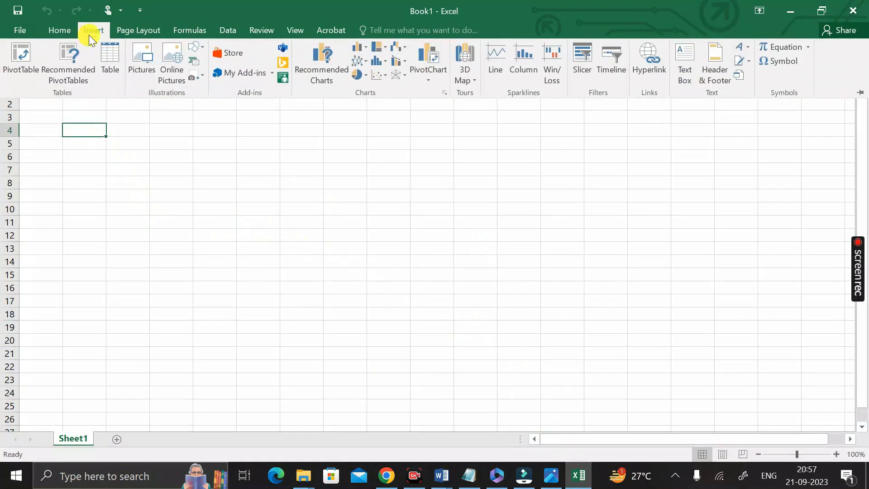
click(135, 66)
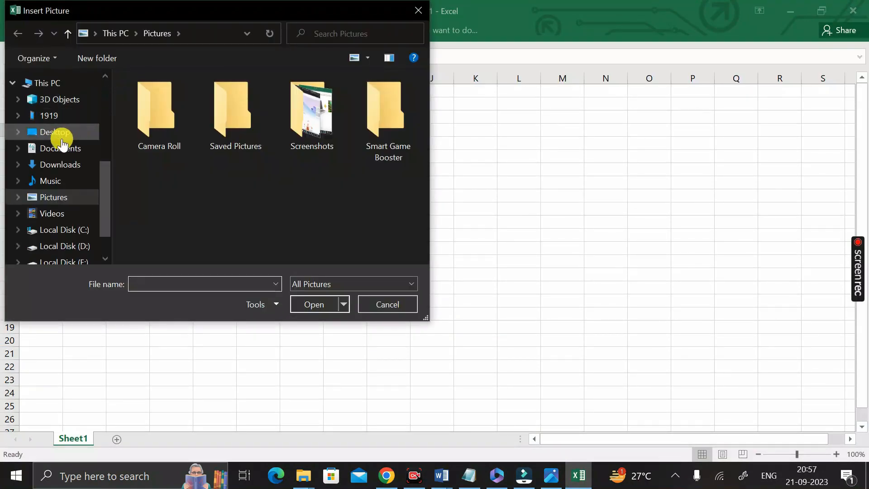
click(60, 136)
double_click(379, 127)
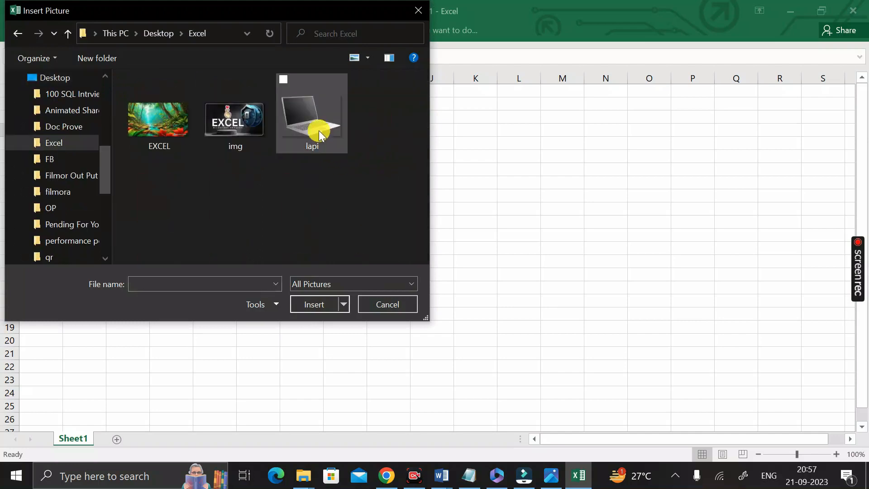
click(316, 126)
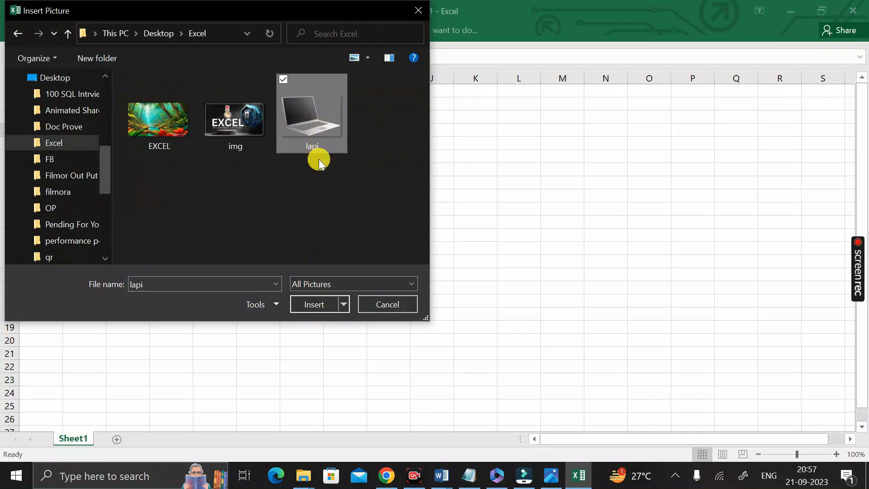
click(314, 305)
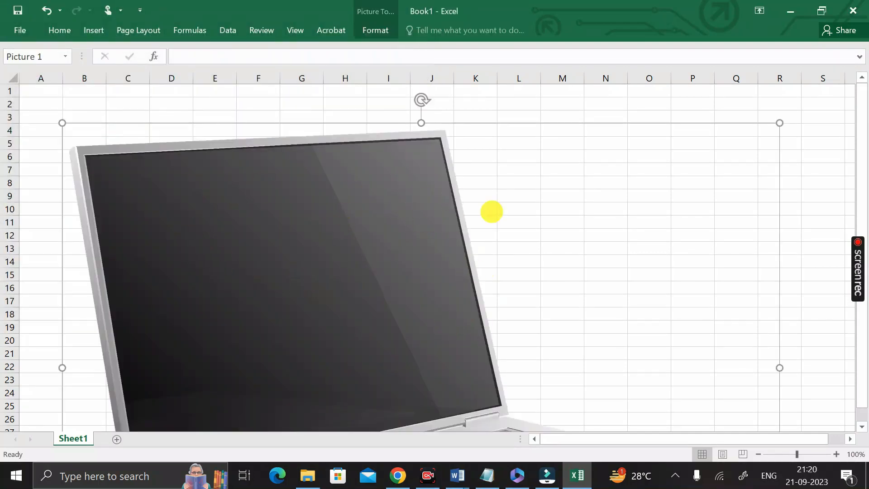
Shrink the laptop picture and move it so it covers about columns C to J and rows 4 to 21.
scroll(618, 271, down, 7)
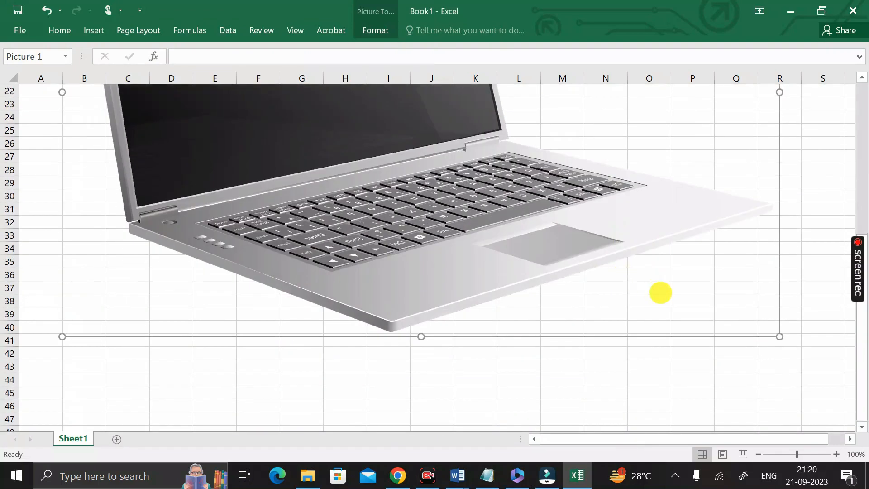
mouse_move(780, 338)
mouse_down()
mouse_move(633, 274)
mouse_move(777, 336)
mouse_up()
scroll(733, 311, up, 2)
drag(767, 407, 239, 254)
scroll(506, 270, up, 4)
drag(545, 410, 427, 319)
scroll(468, 269, up, 1)
click(566, 213)
drag(134, 151, 175, 152)
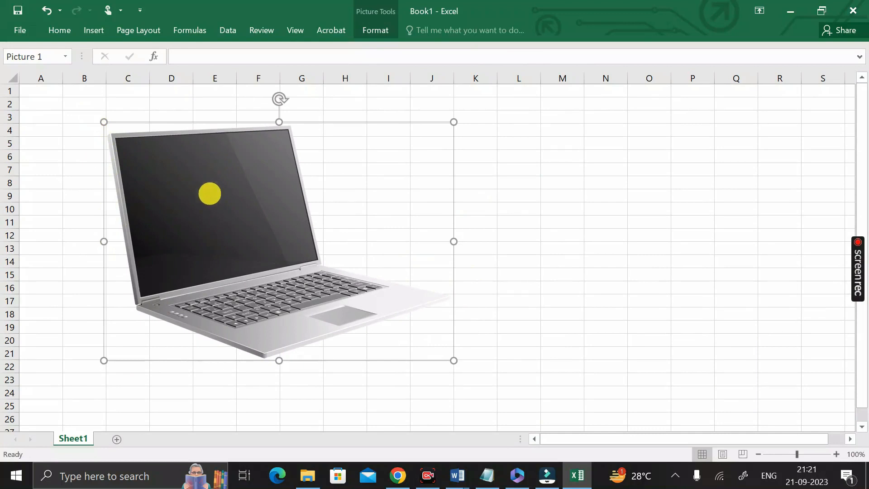
Merge the cell range B3:K23 behind the laptop picture into one cell without centering.
drag(84, 112, 465, 383)
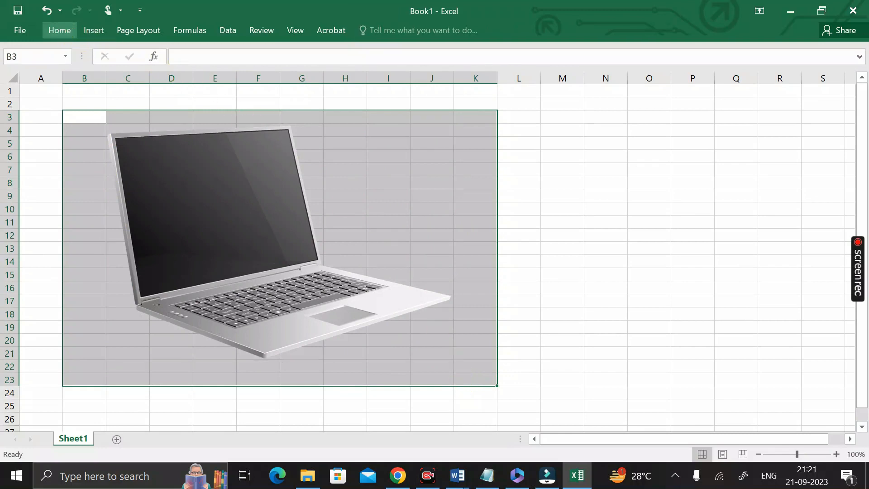
click(62, 32)
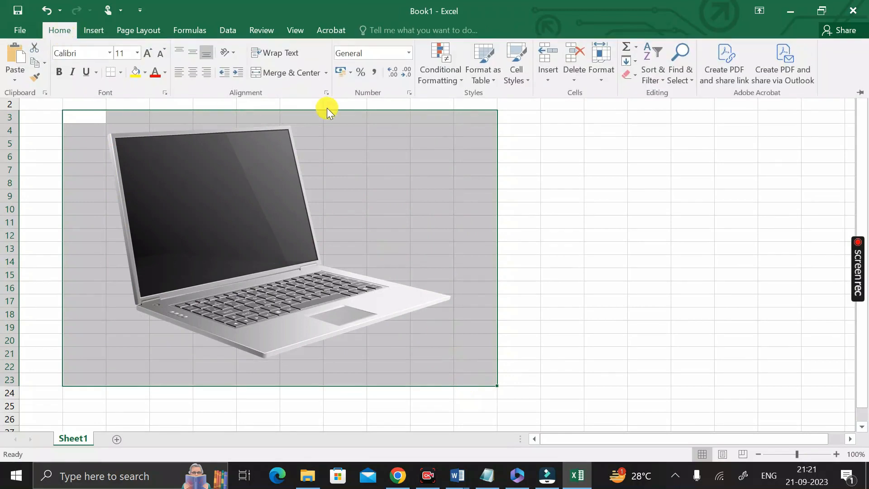
click(327, 75)
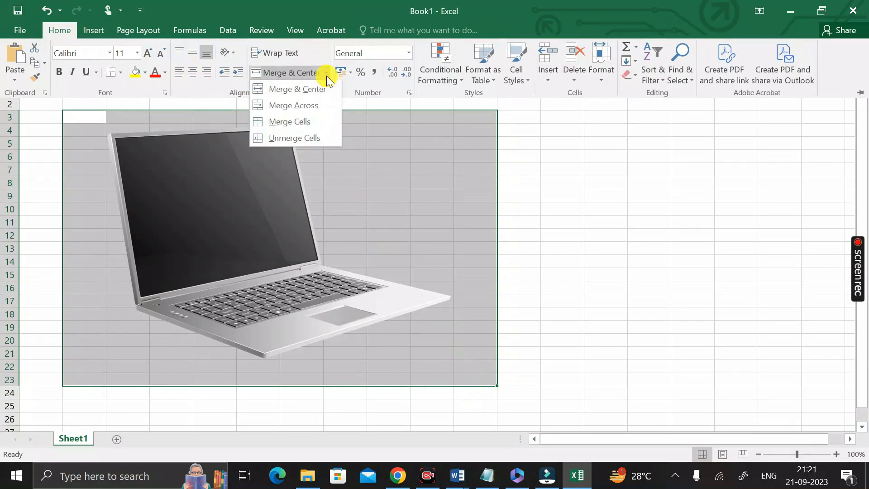
click(293, 124)
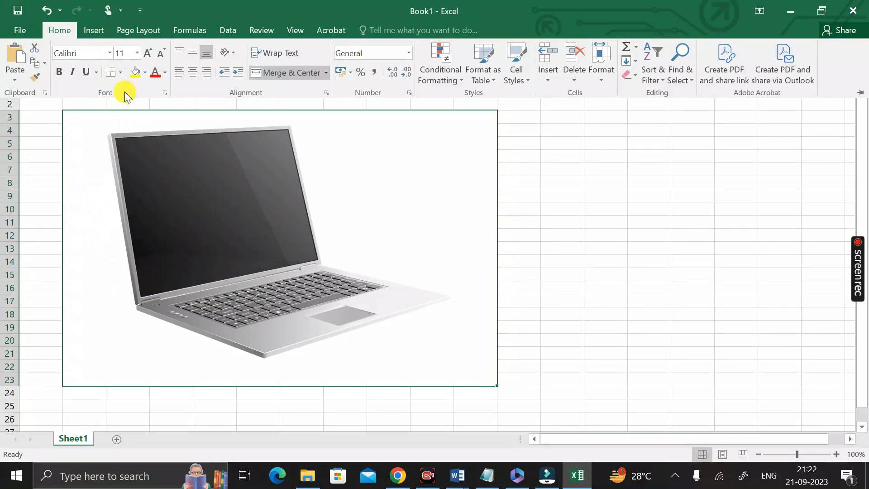
Draw a rectangle shape over the laptop's display, starting at the display's upper-left corner and ending at its lower-right corner.
click(92, 31)
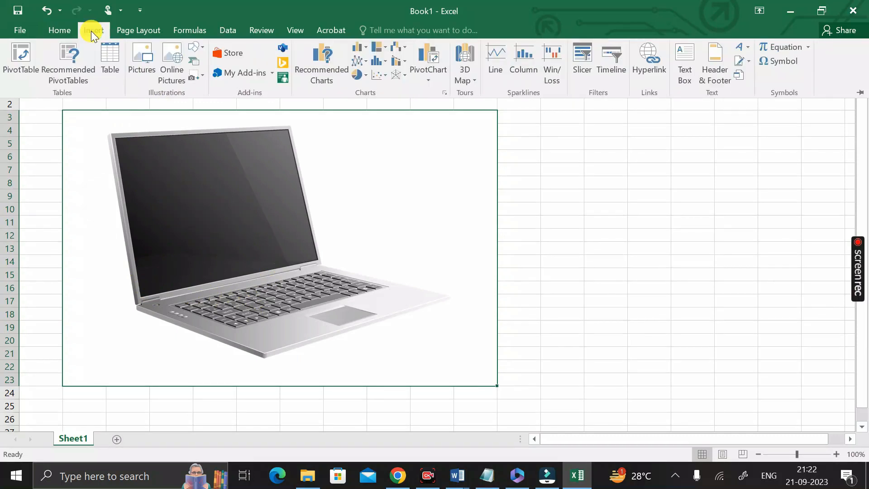
click(200, 48)
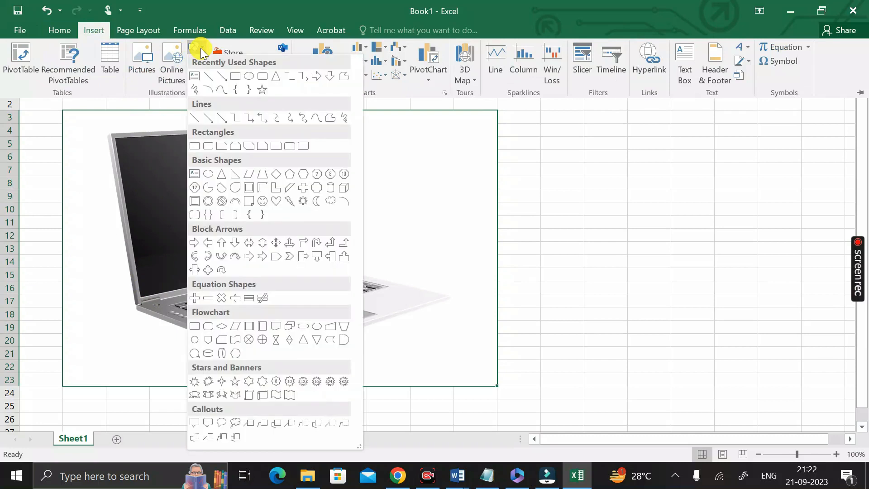
click(235, 78)
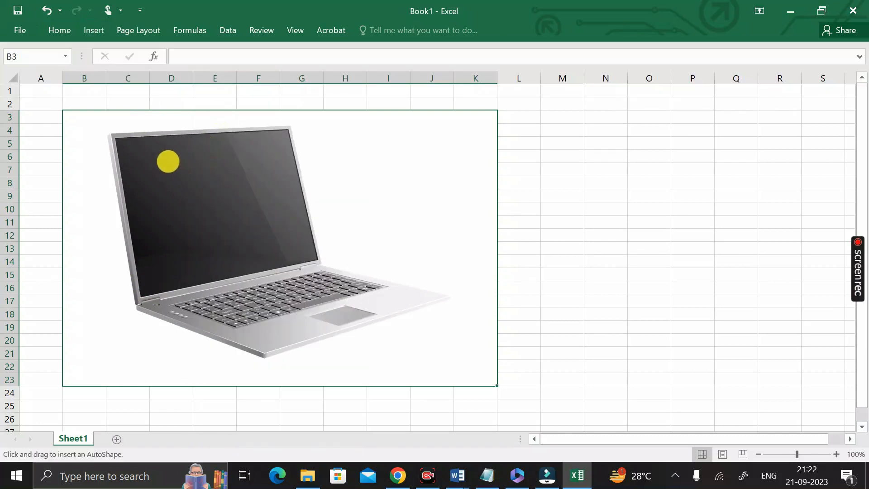
drag(117, 138, 317, 260)
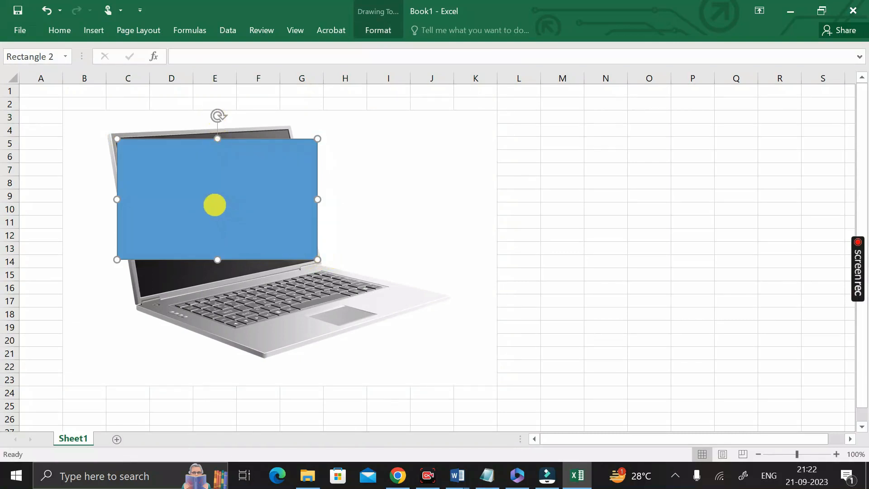
click(567, 206)
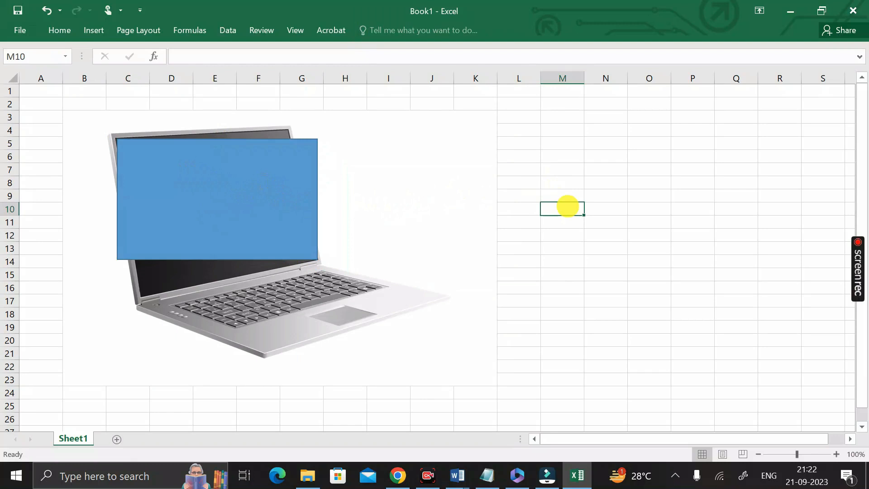
key(Return)
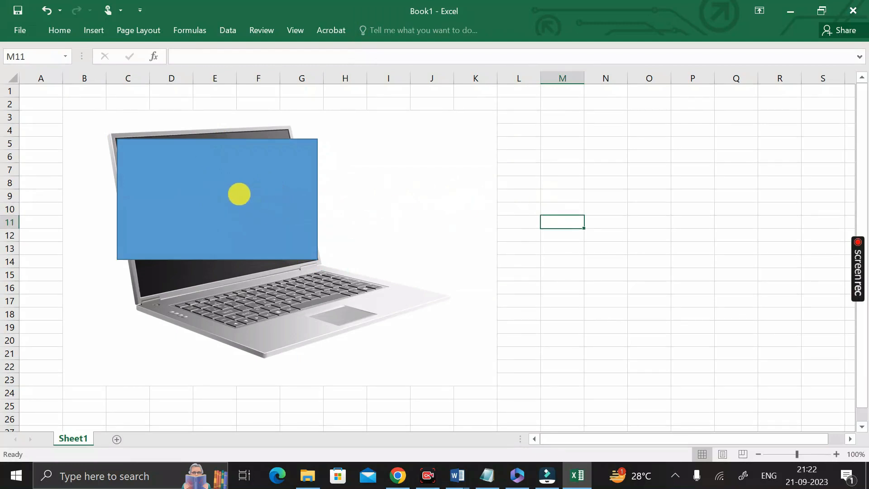
Edit the rectangle's points so that its corners line up with the slanted corners of the laptop's display.
click(222, 189)
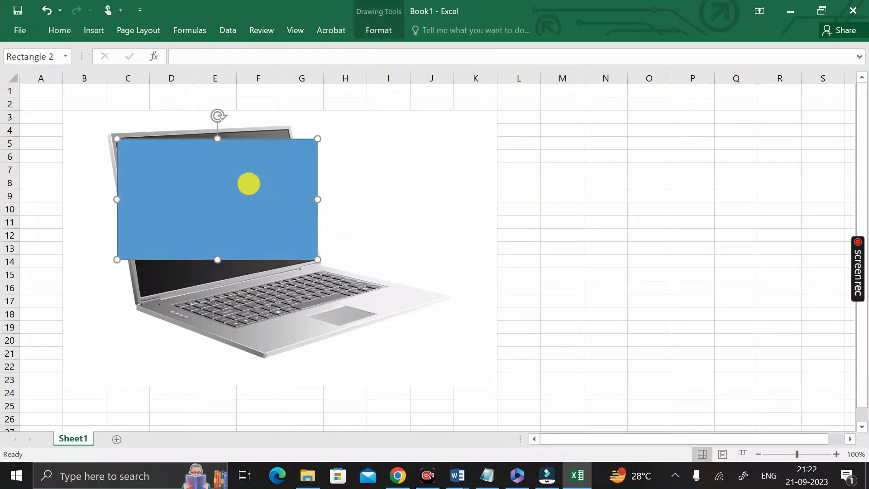
right_click(249, 183)
right_click(278, 181)
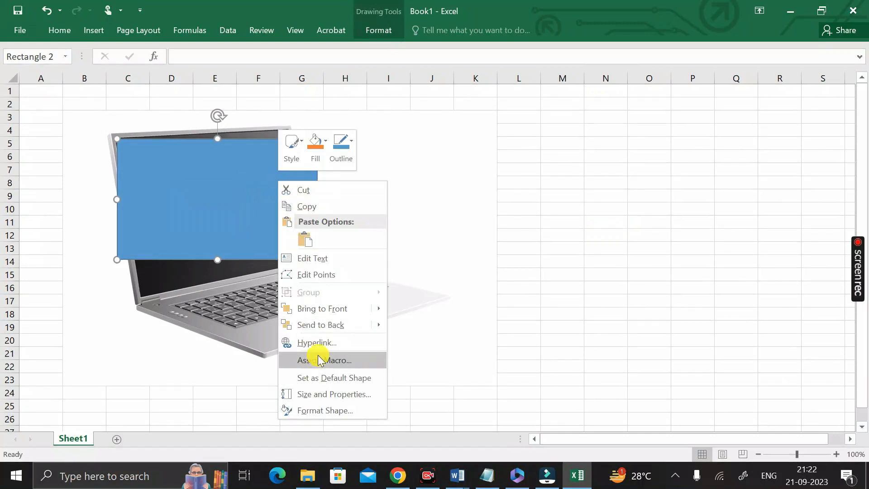
click(322, 276)
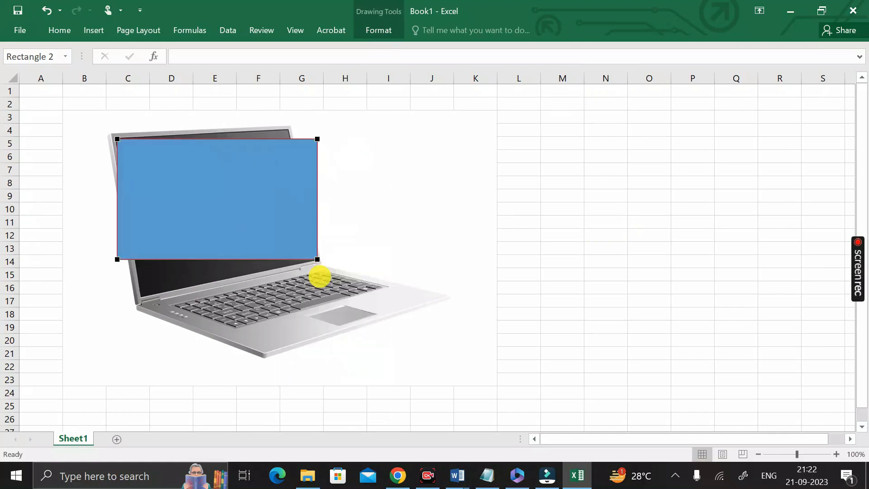
drag(118, 259, 141, 299)
drag(318, 139, 288, 130)
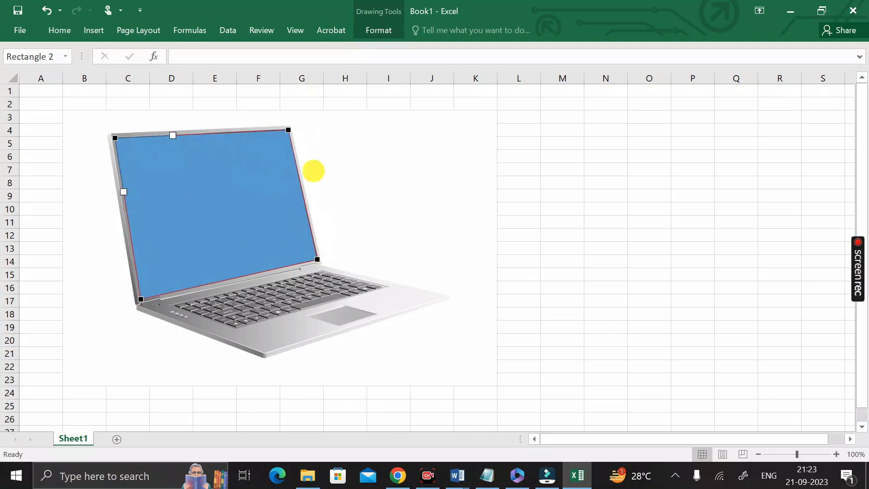
click(650, 194)
Fill the shape on the laptop's display with the picture EXCEL from file, using a picture or texture fill.
click(213, 191)
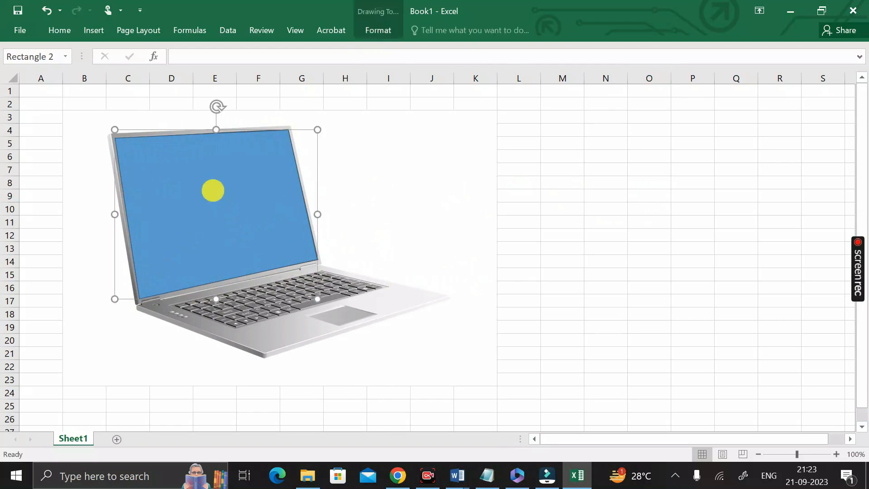
right_click(213, 190)
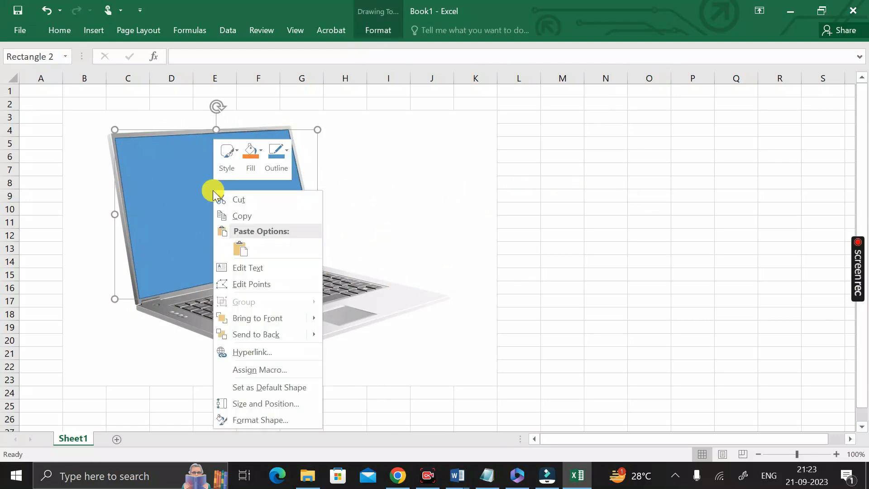
click(254, 421)
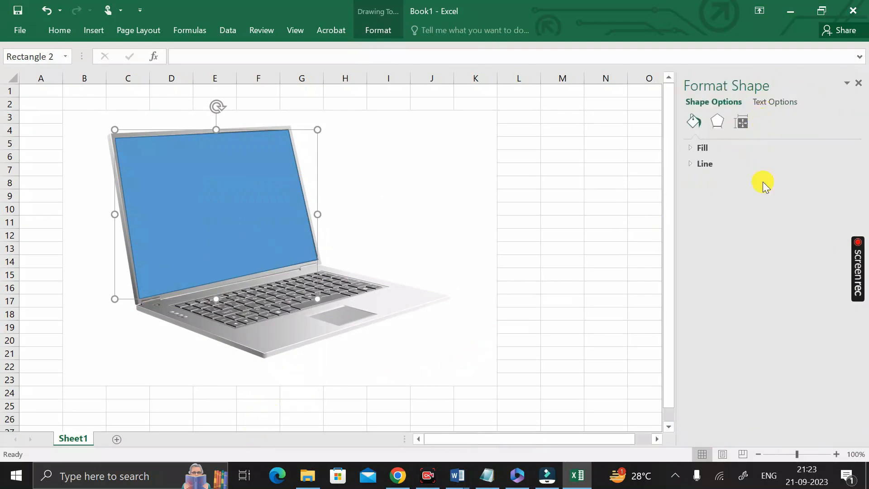
click(689, 147)
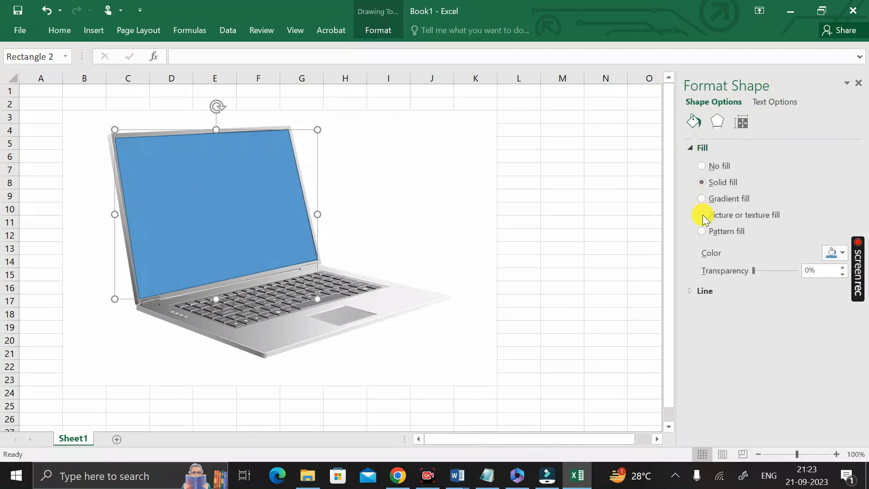
click(702, 215)
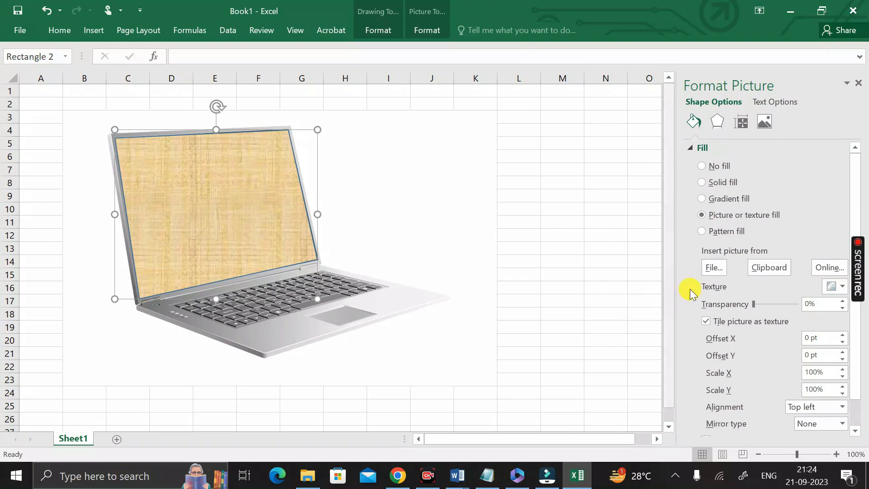
click(715, 272)
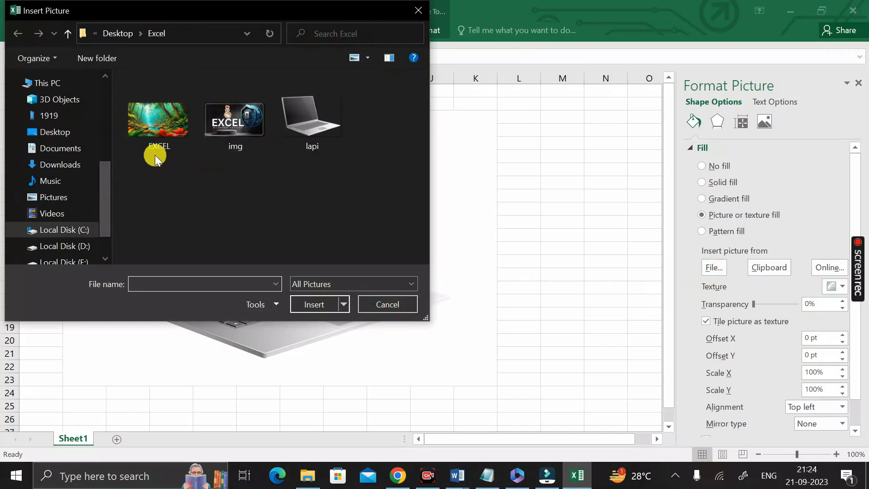
click(157, 125)
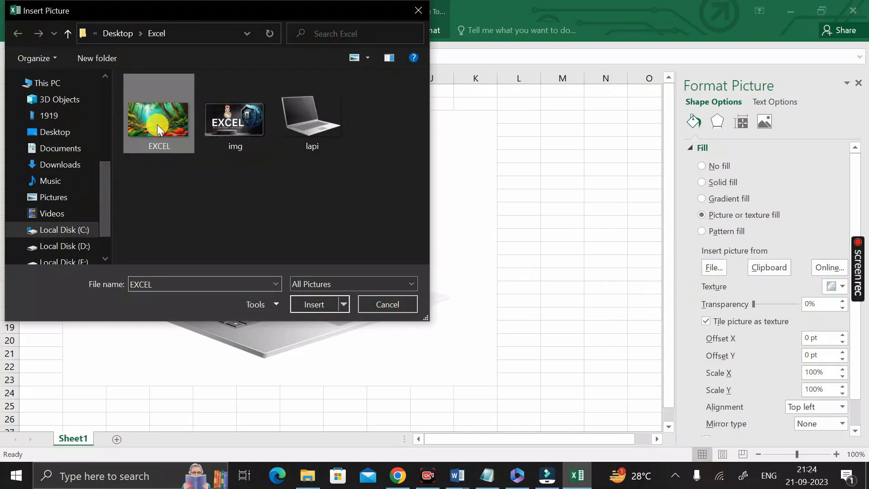
click(311, 305)
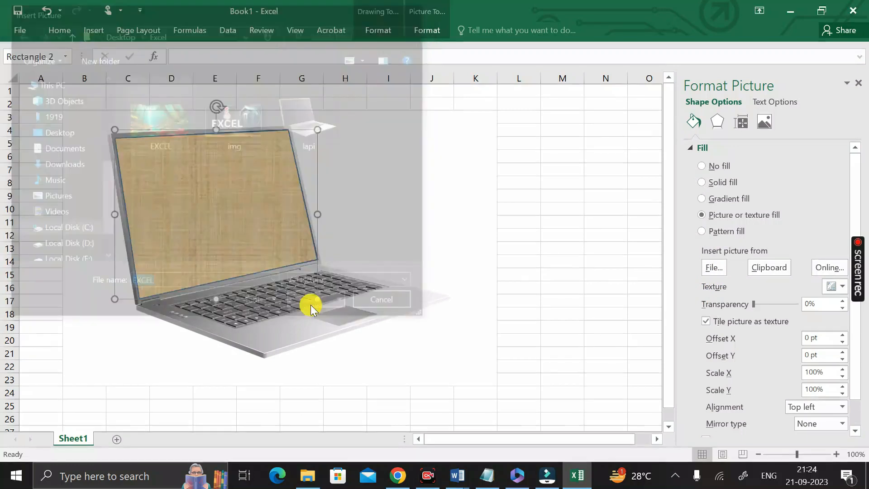
click(559, 222)
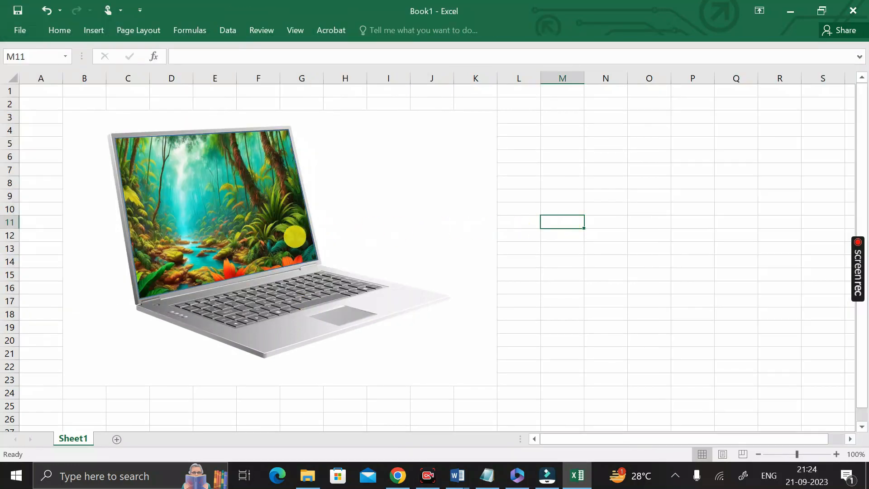
click(299, 225)
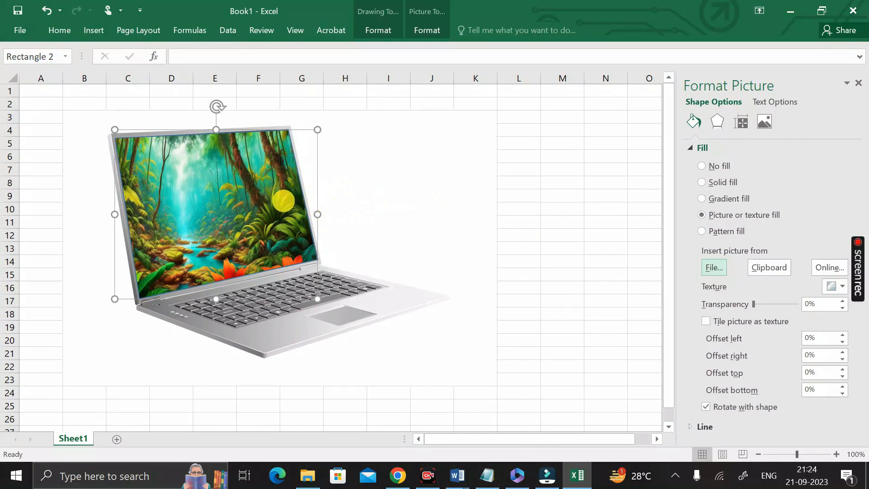
click(570, 197)
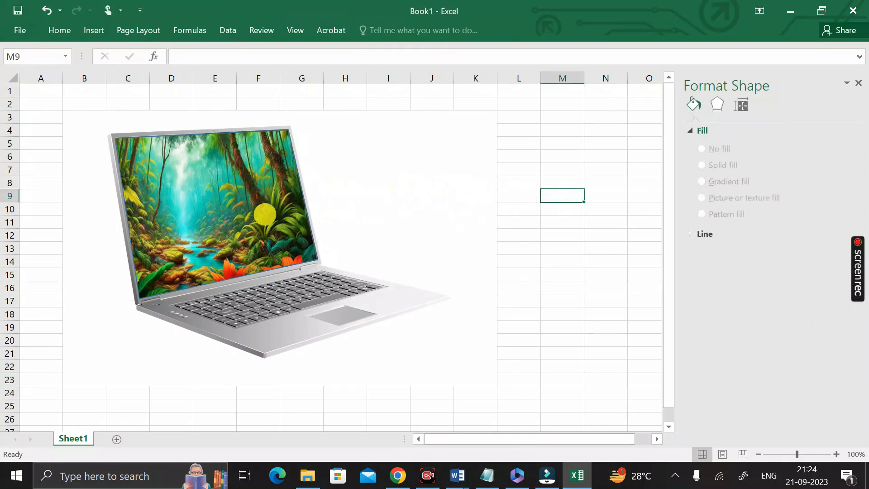